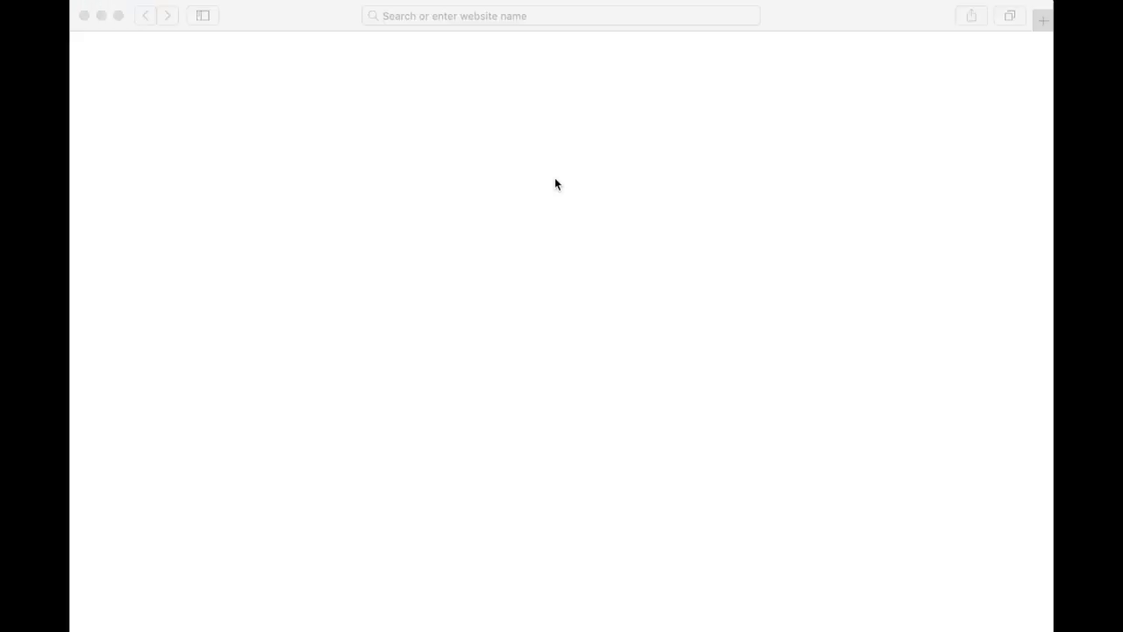
# Load the phsa.zoom.us Zoom portal in the browser.
pyautogui.click(494, 18)
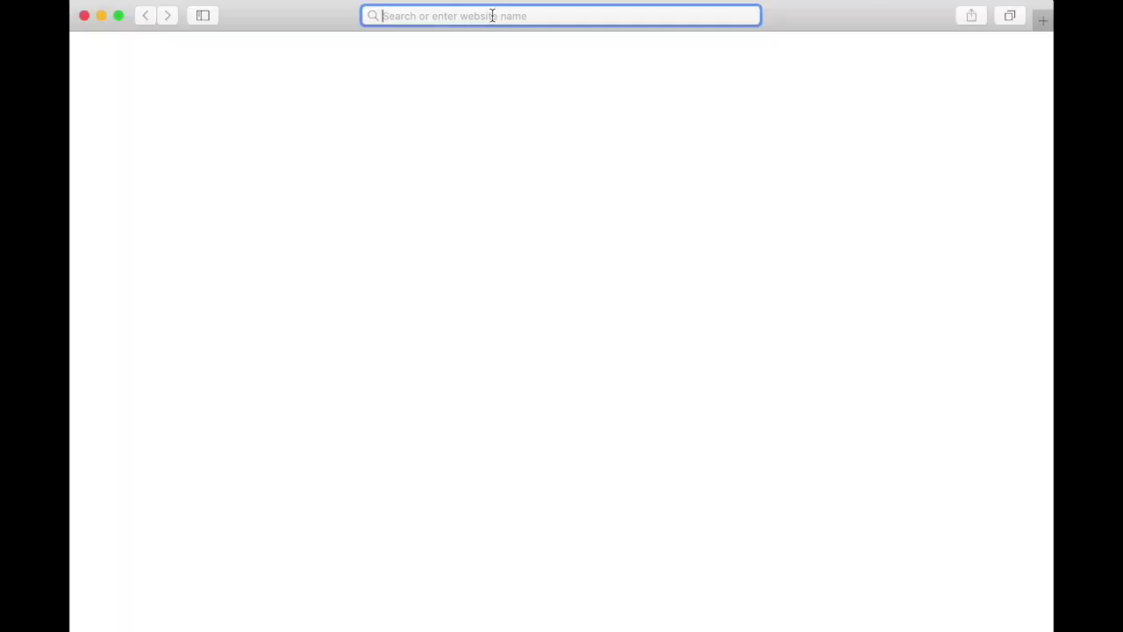
pyautogui.write('phsa.zoom.us')
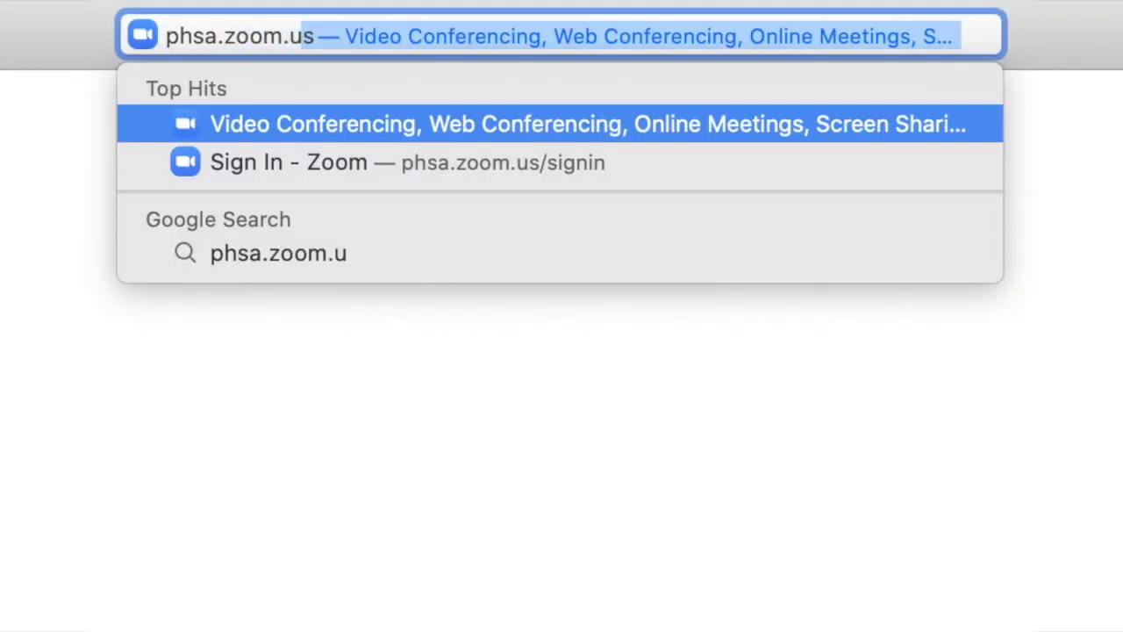
pyautogui.press('Return')
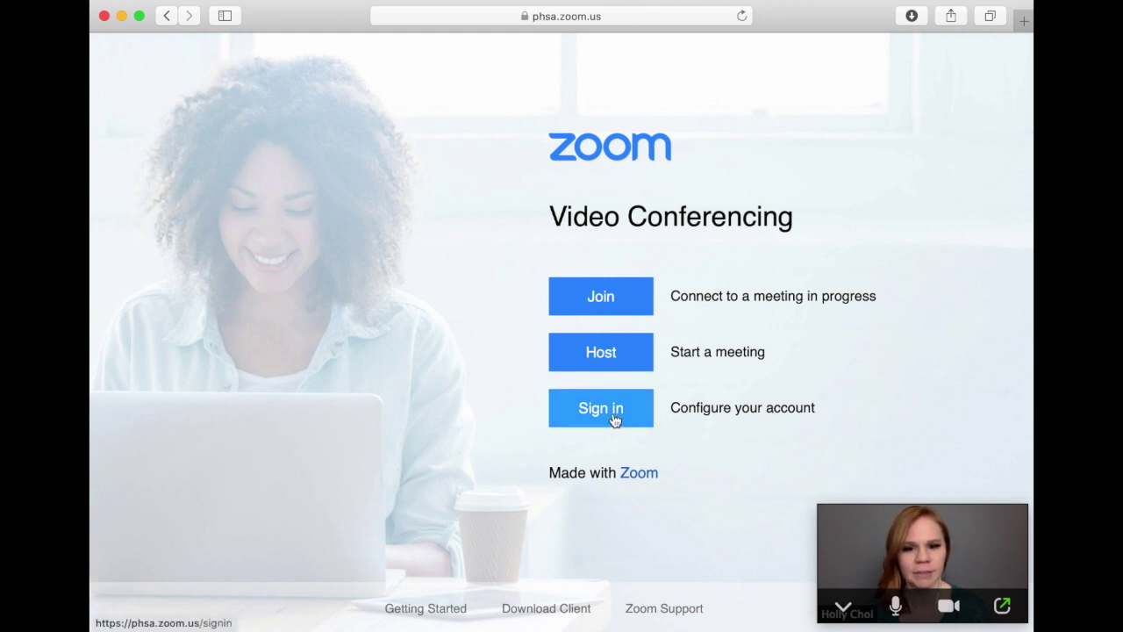
# Sign in to the portal with the account e-mail and password.
pyautogui.click(613, 418)
pyautogui.click(523, 232)
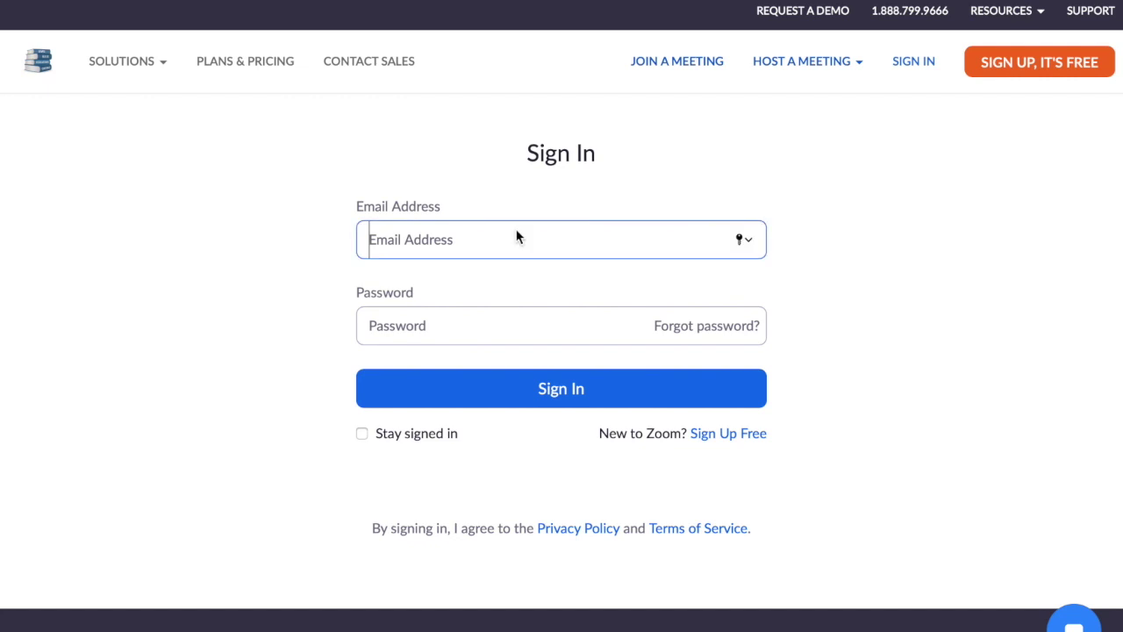
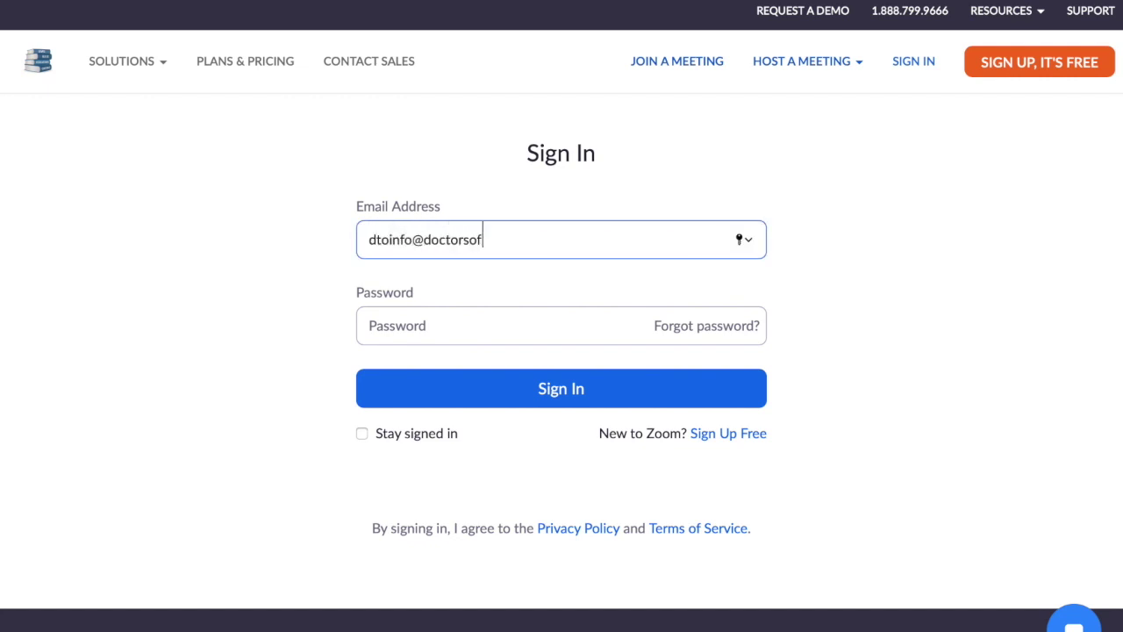
pyautogui.press('Tab')
pyautogui.write('d********')
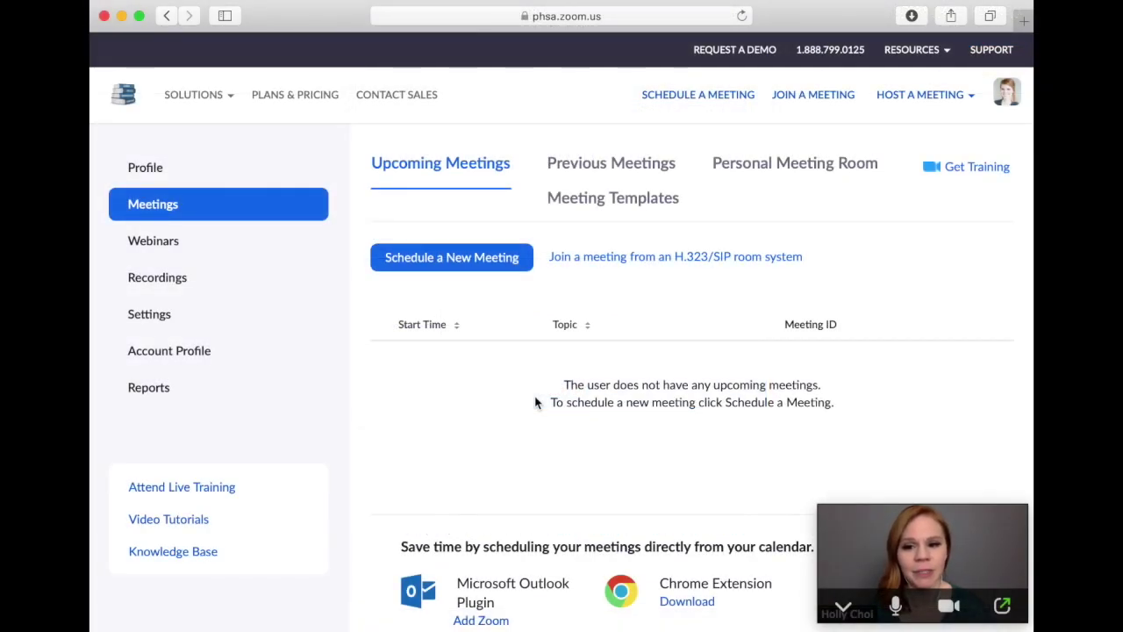
# Open the Profile page and enter edit mode for the name and details.
pyautogui.click(151, 170)
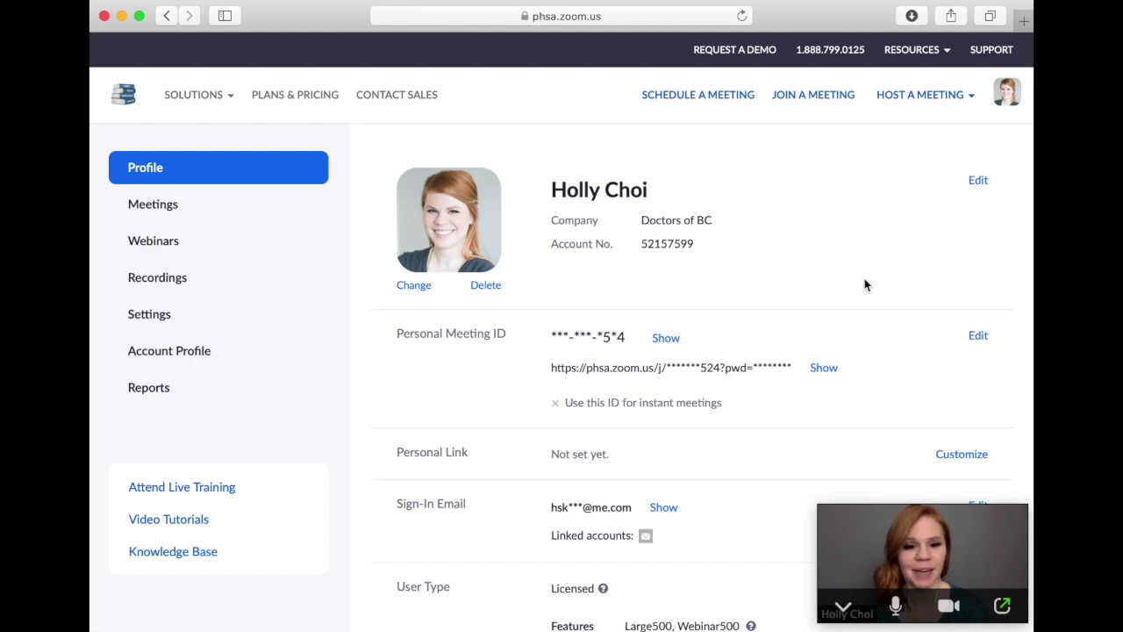
pyautogui.click(978, 183)
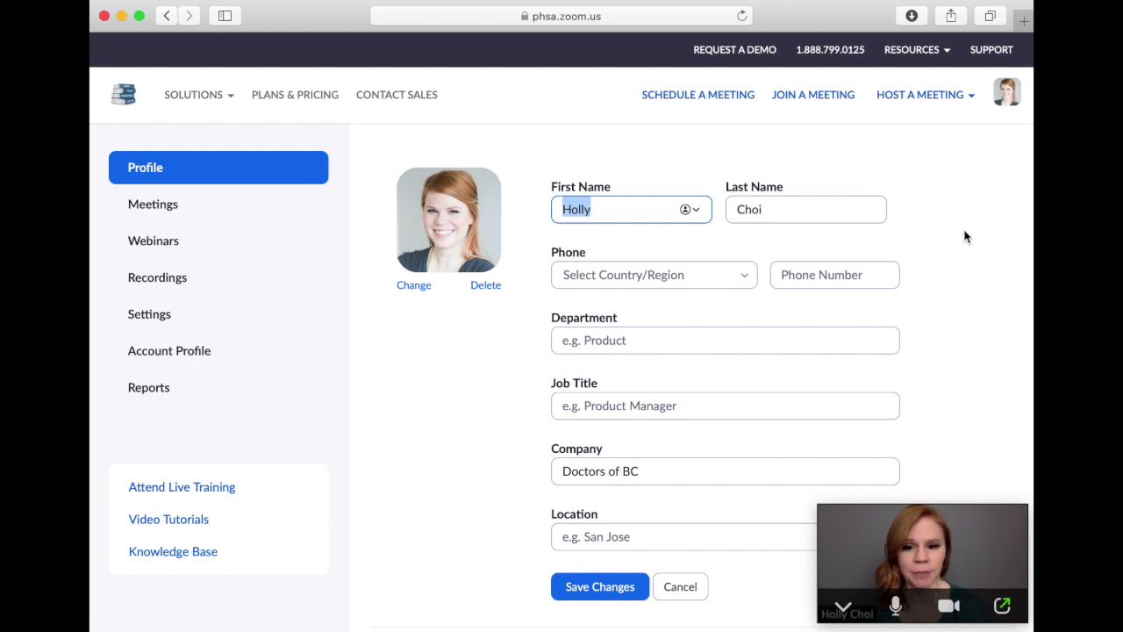
# Prefix the First Name with 'Dr.' and save the profile changes.
pyautogui.click(561, 208)
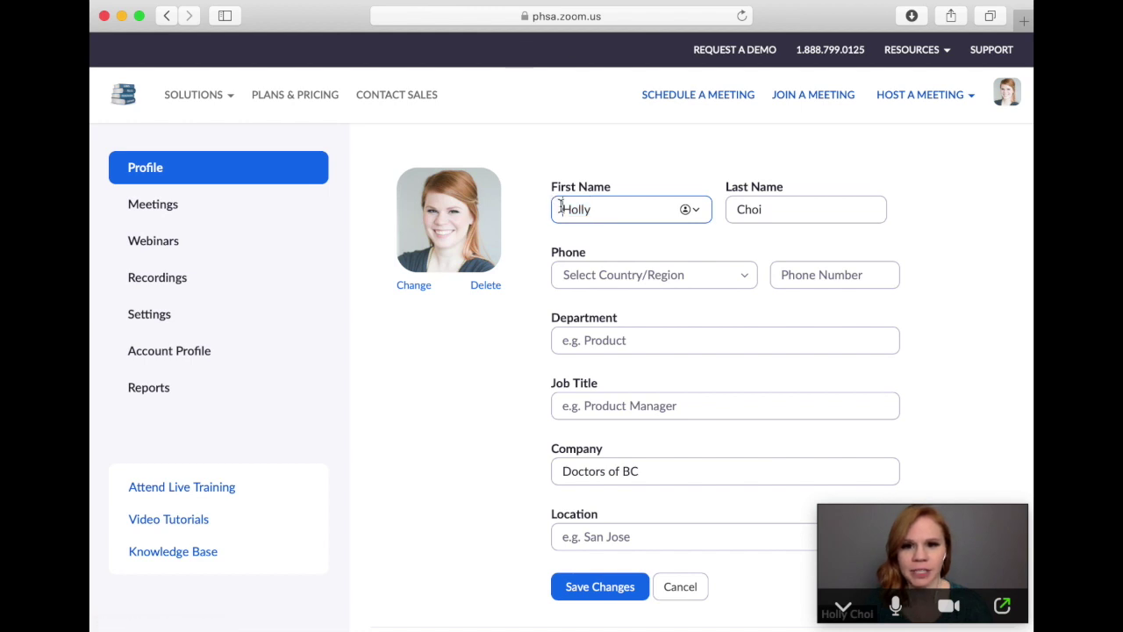
pyautogui.write('Dr.')
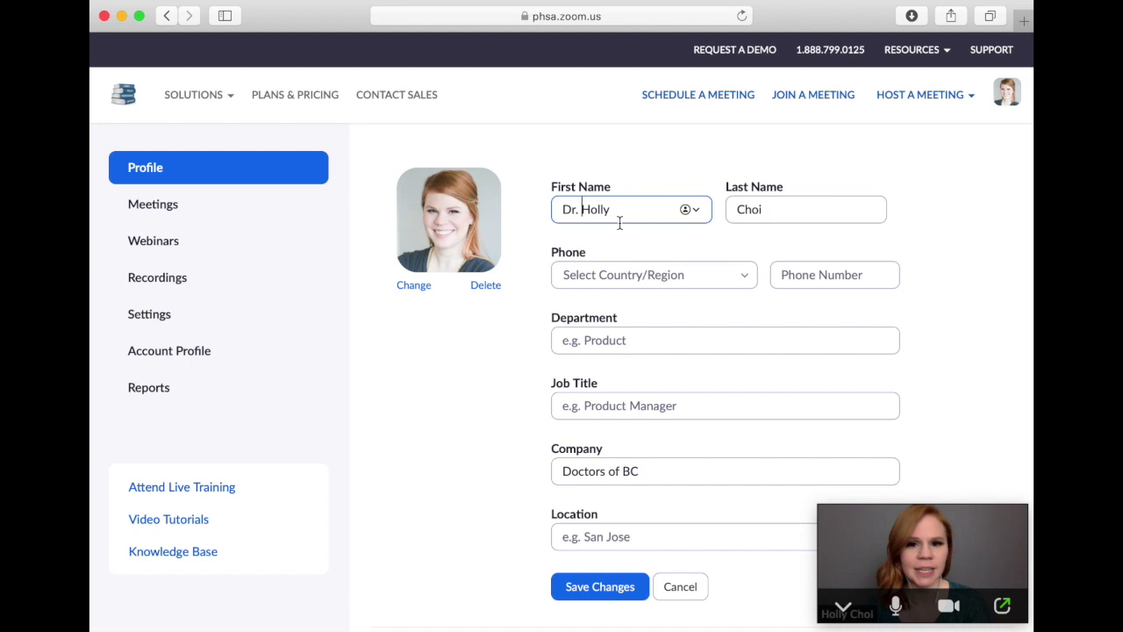
pyautogui.click(600, 586)
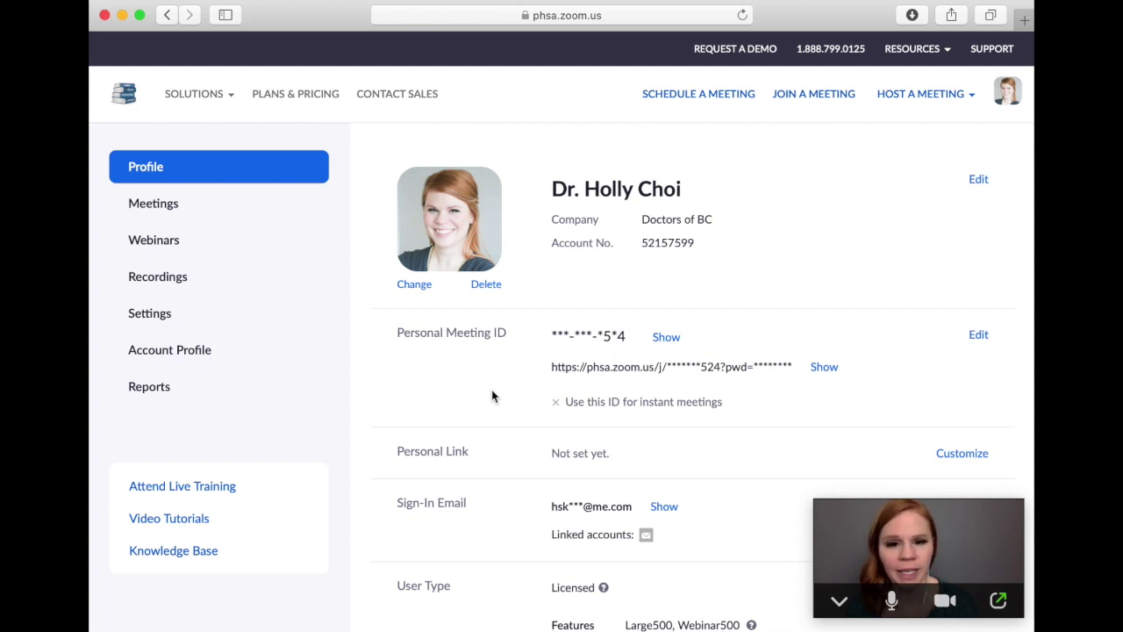
# Show the full personal meeting URL and select the whole link.
pyautogui.click(822, 371)
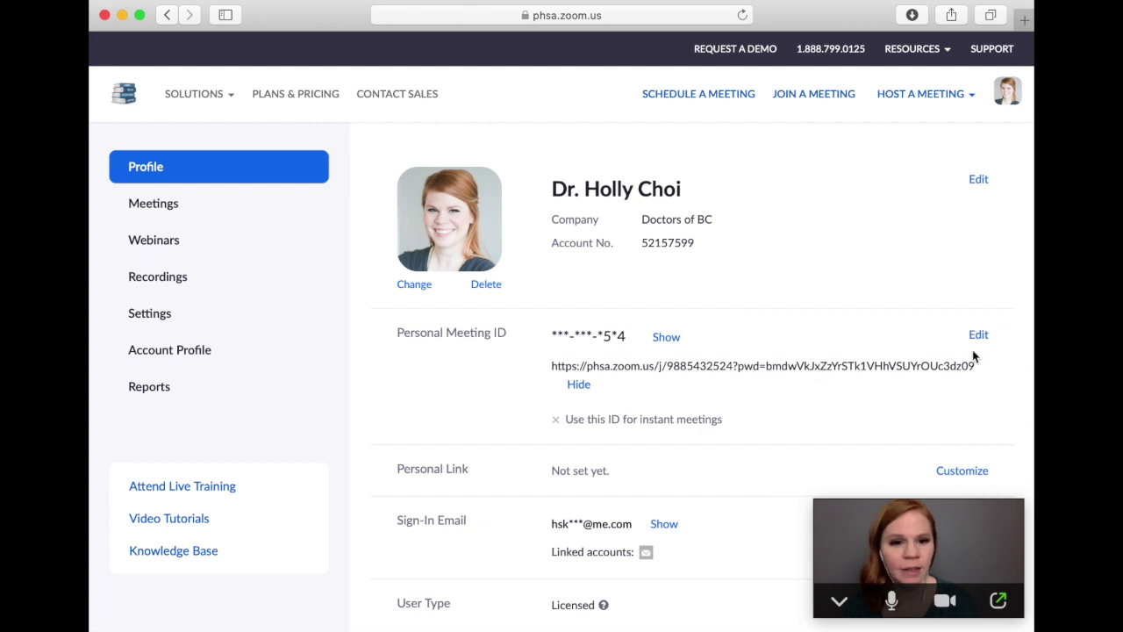
pyautogui.moveTo(956, 366); pyautogui.dragTo(552, 367)
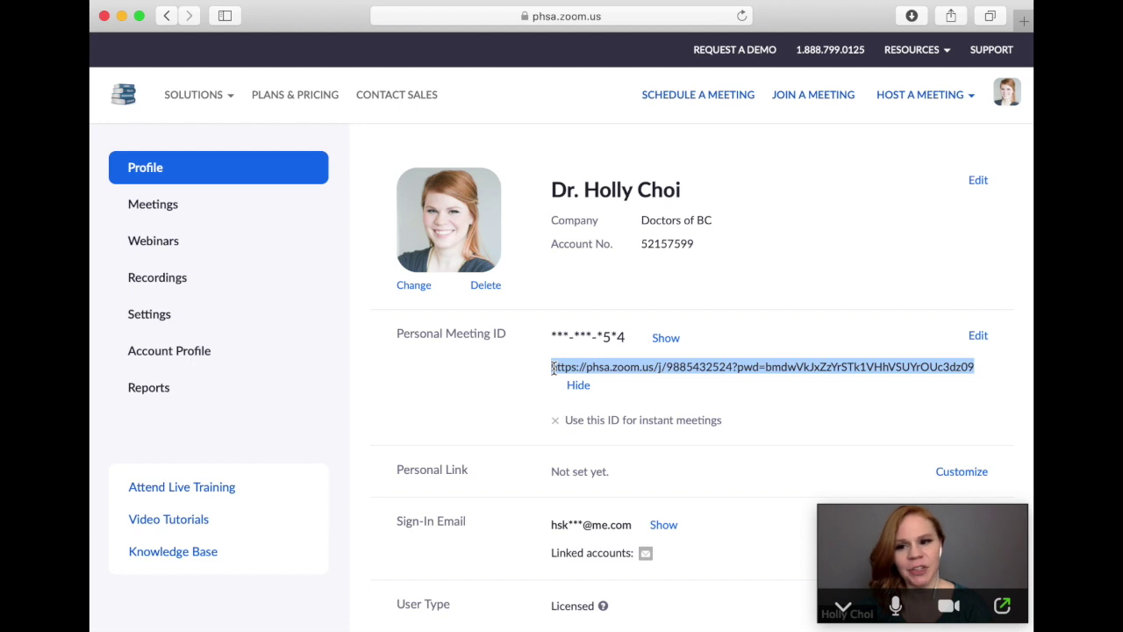
# In Settings, turn on 'Allow removed participants to rejoin'.
pyautogui.click(153, 326)
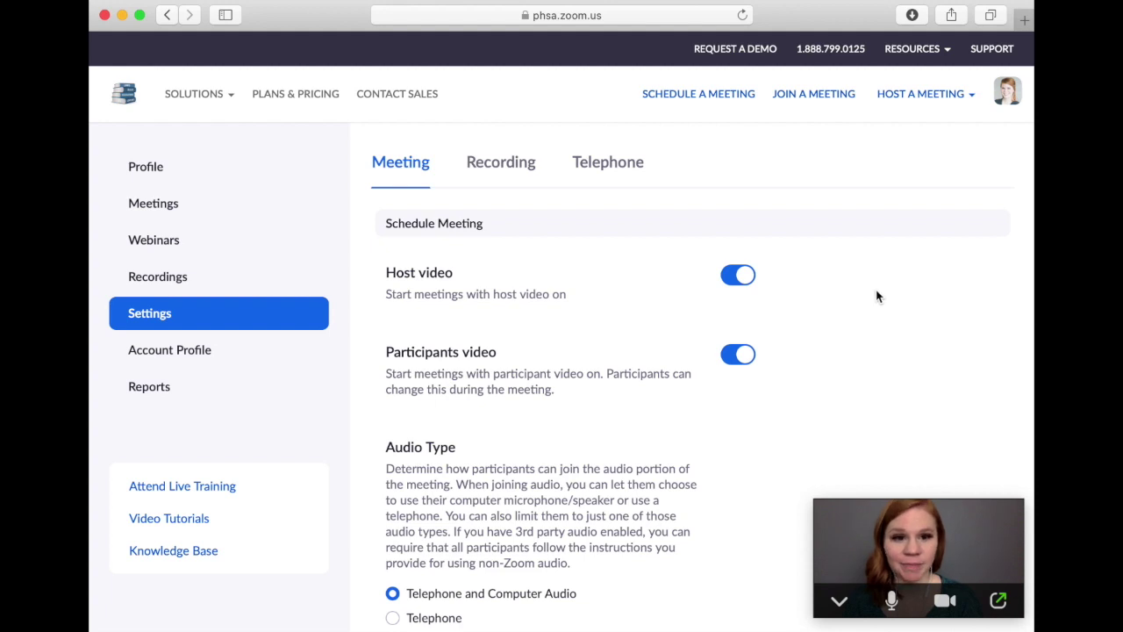
pyautogui.scroll(-5, 1000, 228)
pyautogui.scroll(-20, 1009, 160)
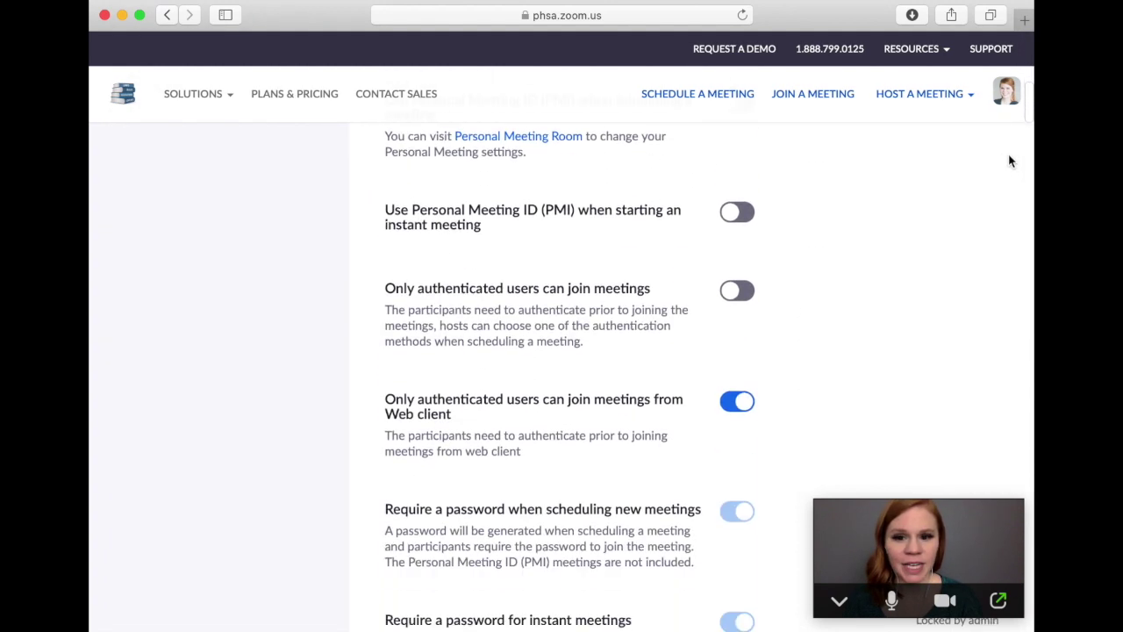
pyautogui.scroll(-2, 1009, 161)
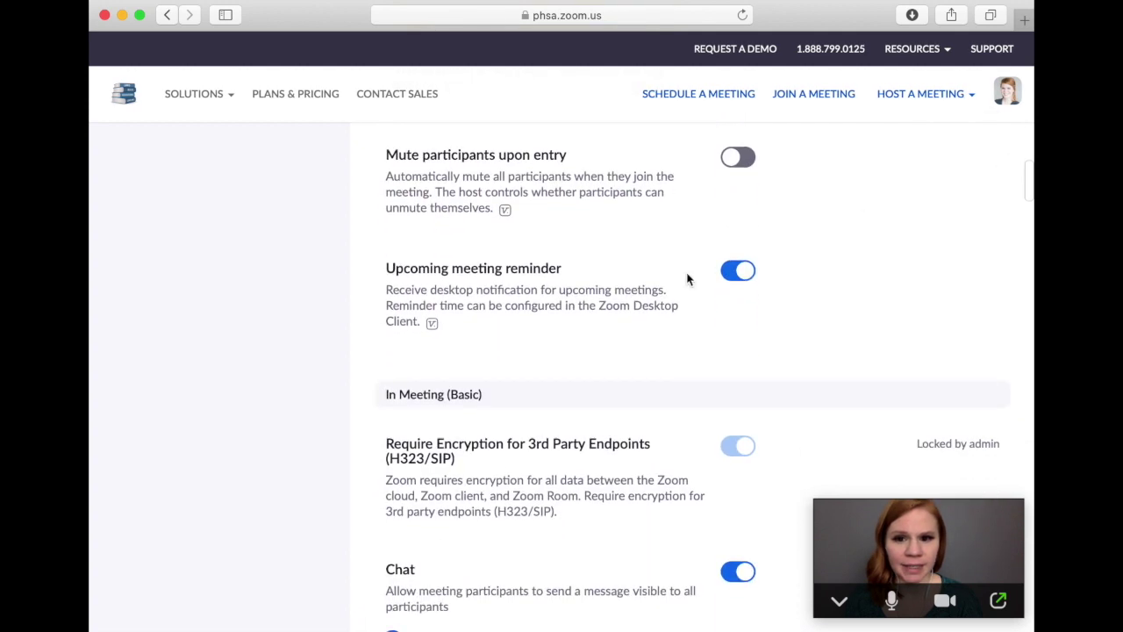
pyautogui.scroll(-20, 495, 366)
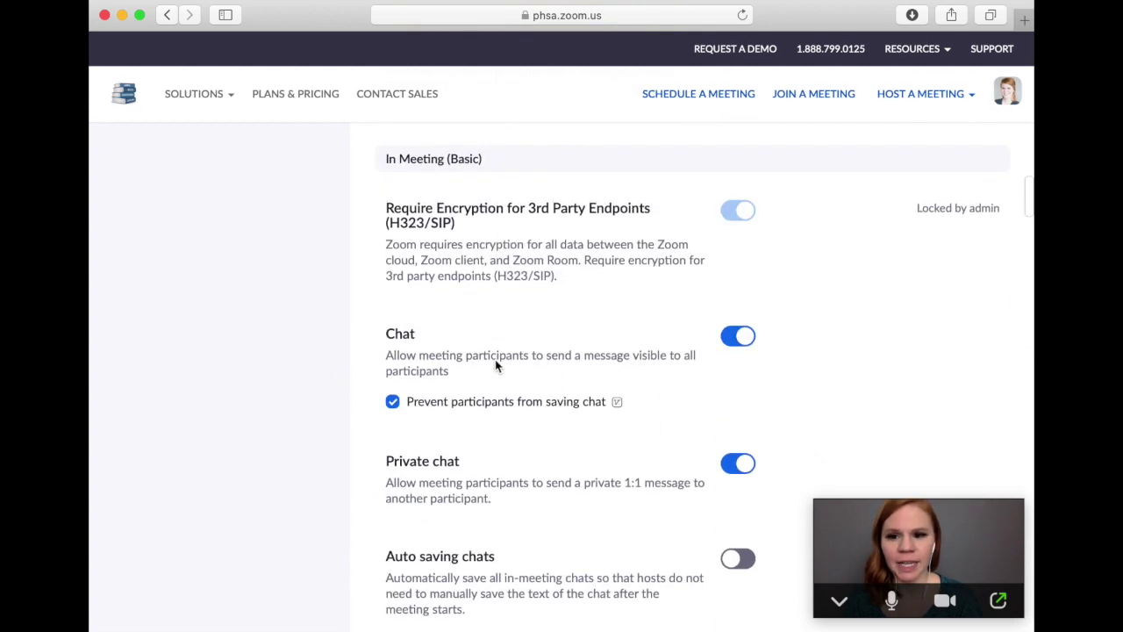
pyautogui.scroll(-8, 495, 360)
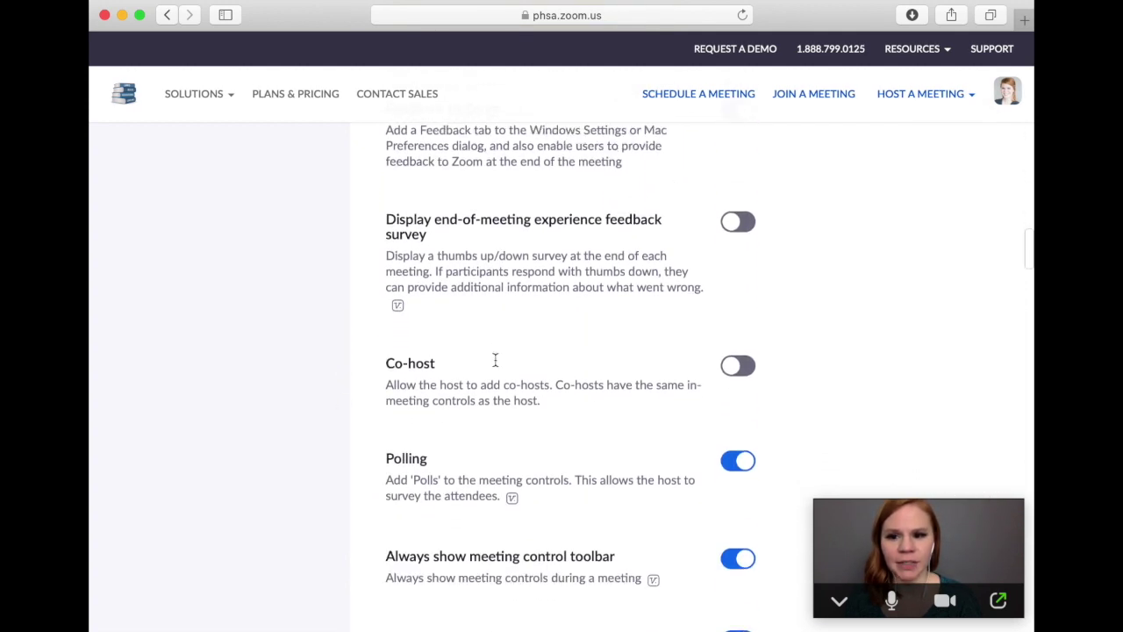
pyautogui.scroll(-14, 495, 360)
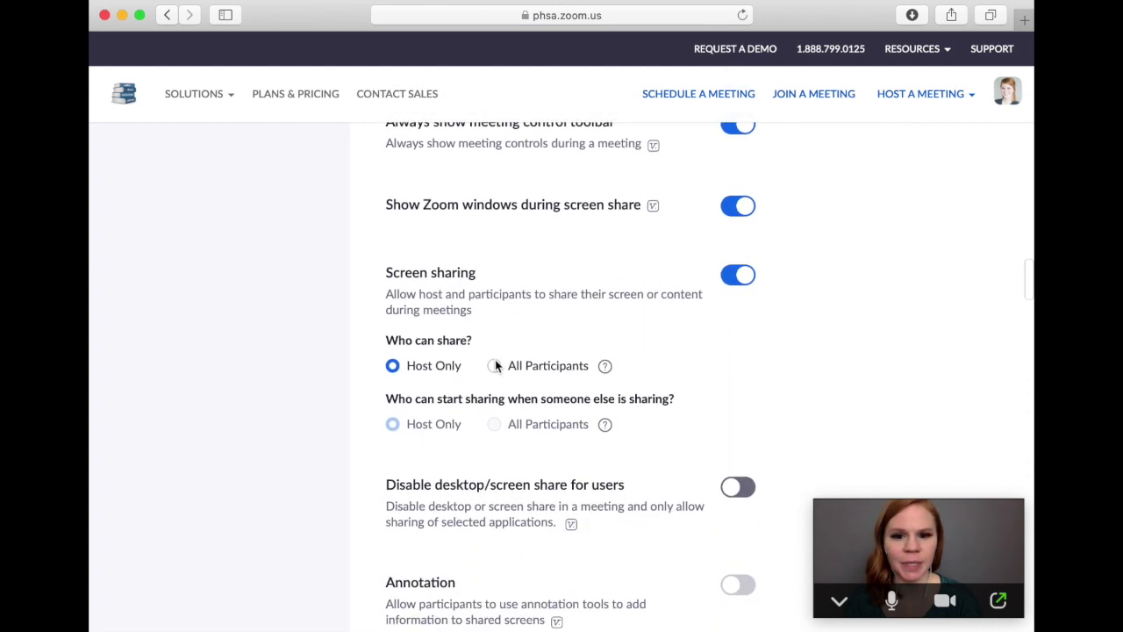
pyautogui.scroll(-6, 495, 366)
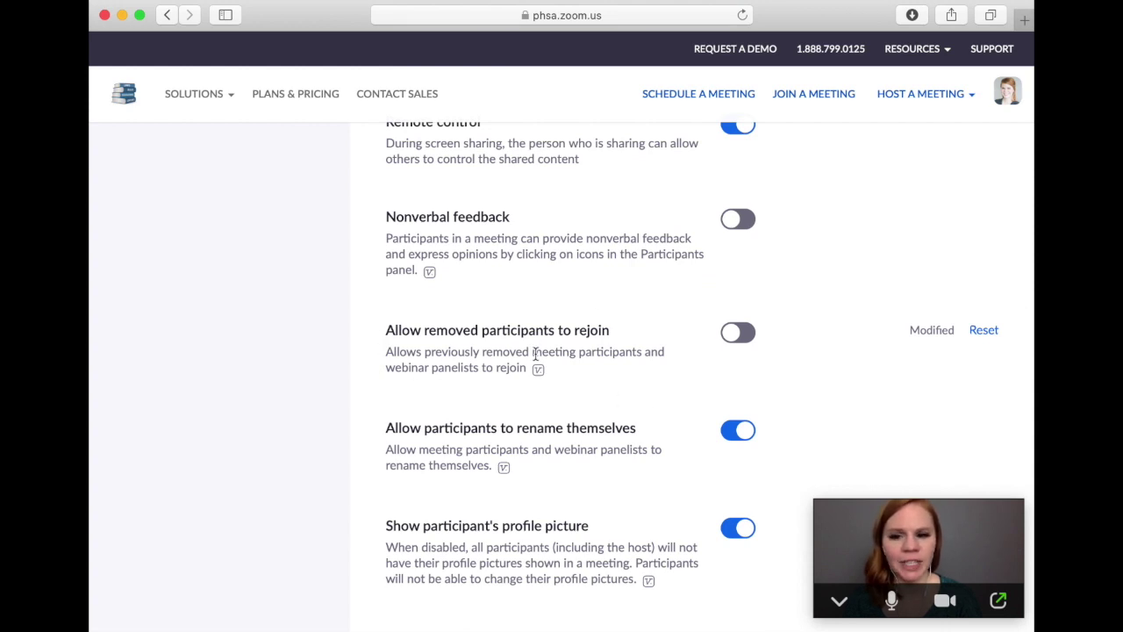
pyautogui.click(747, 345)
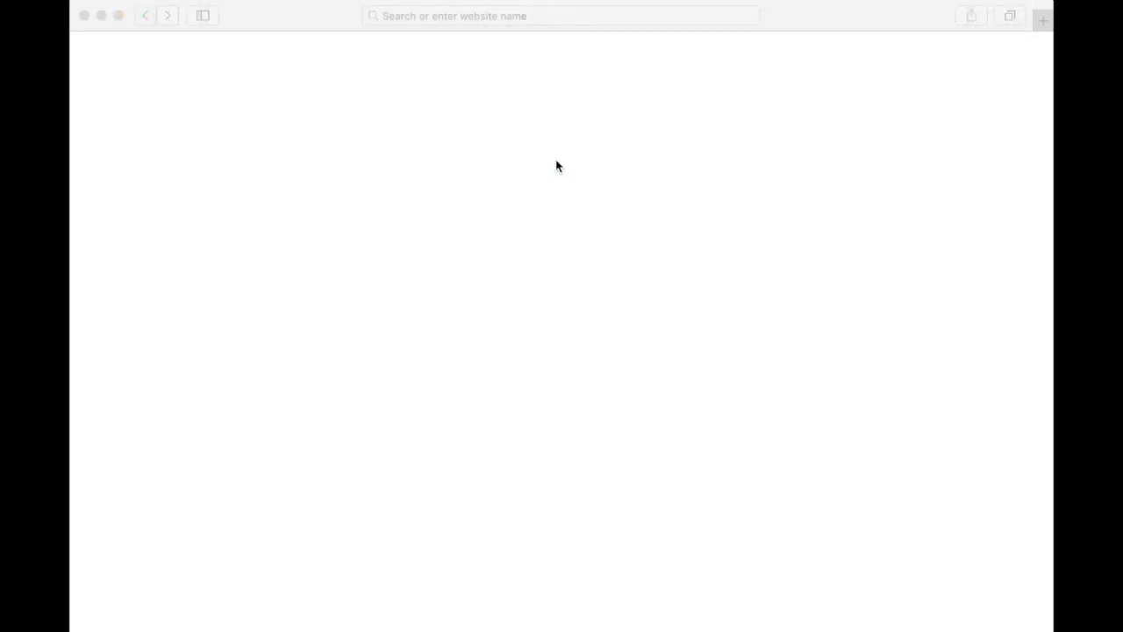
# Reload the phsa.zoom.us landing page from the address bar.
pyautogui.click(492, 16)
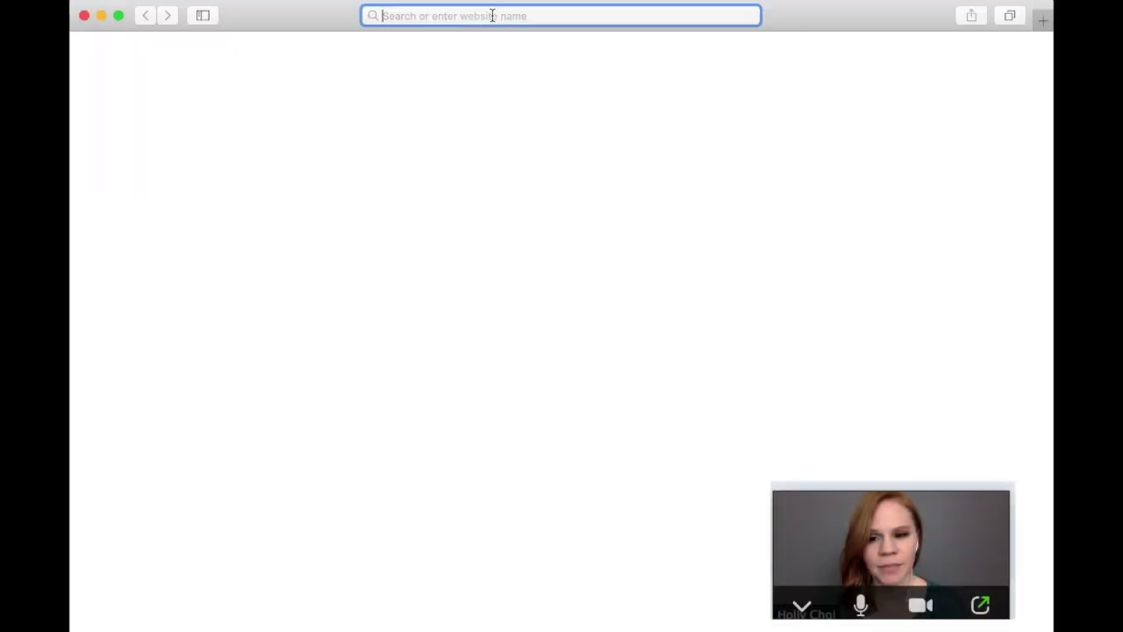
pyautogui.write('phsa.zoom')
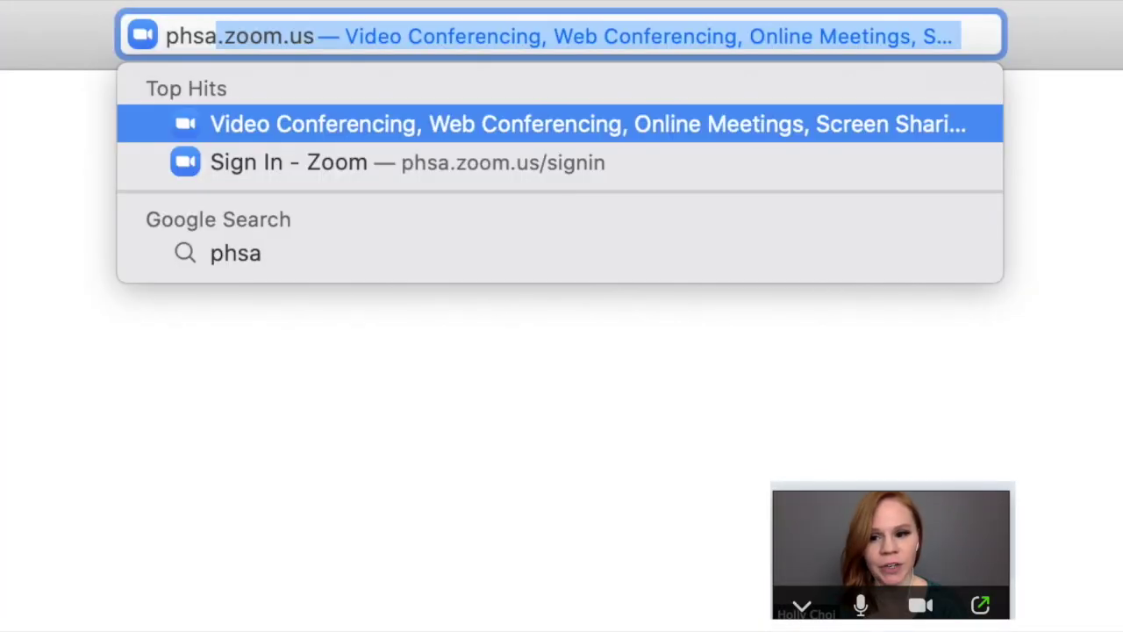
pyautogui.write('.us')
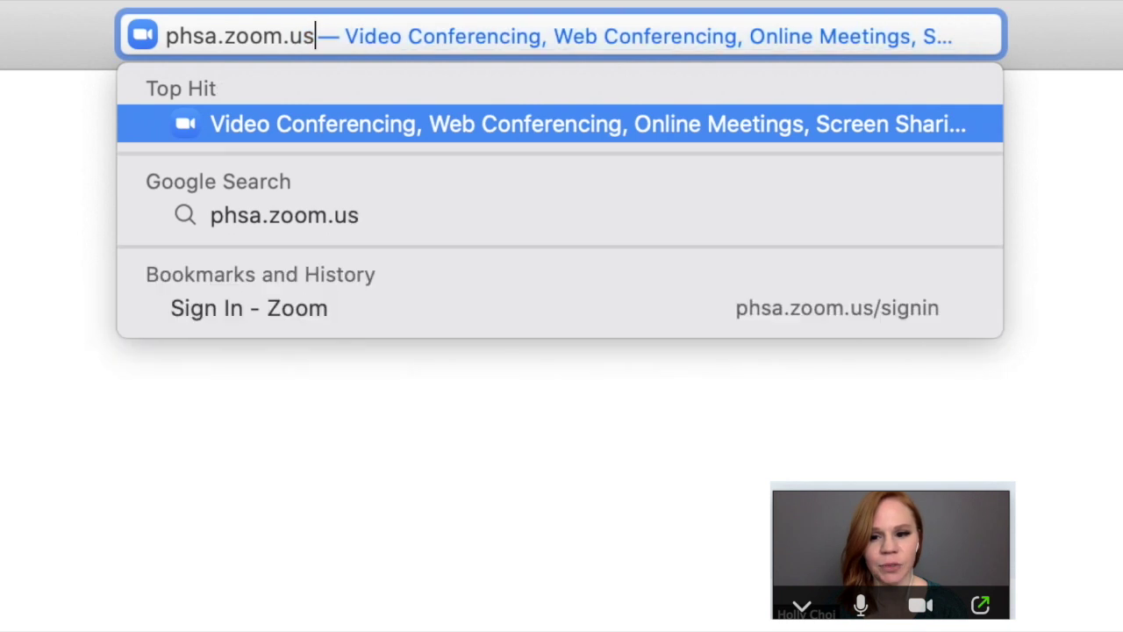
pyautogui.press('Return')
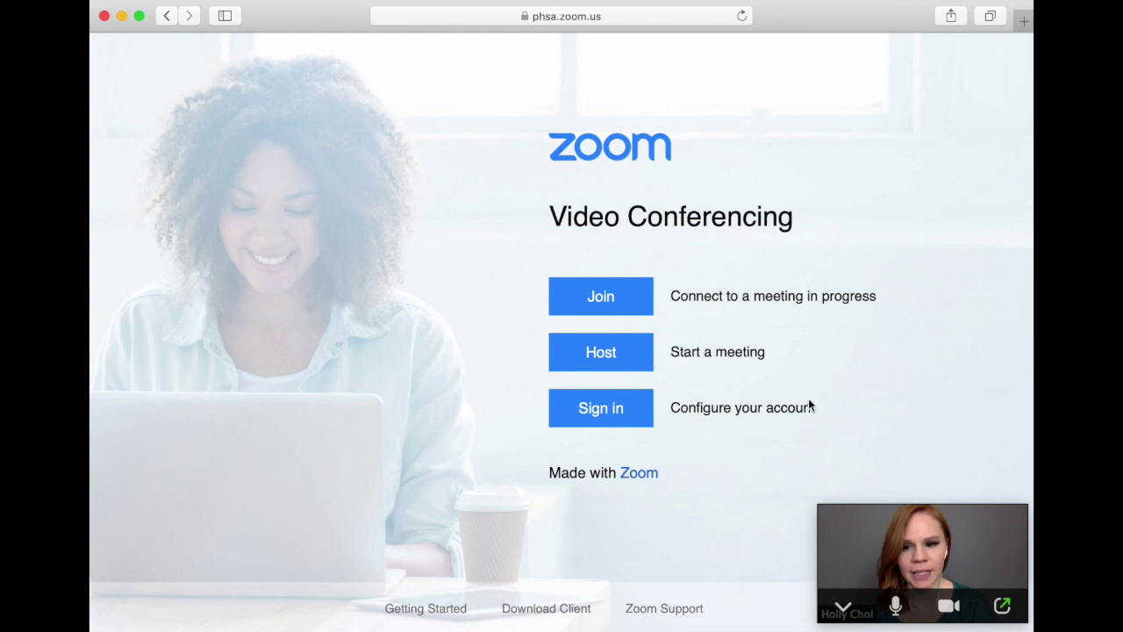
# Download the Zoom Client for Meetings from the Download Center.
pyautogui.click(576, 618)
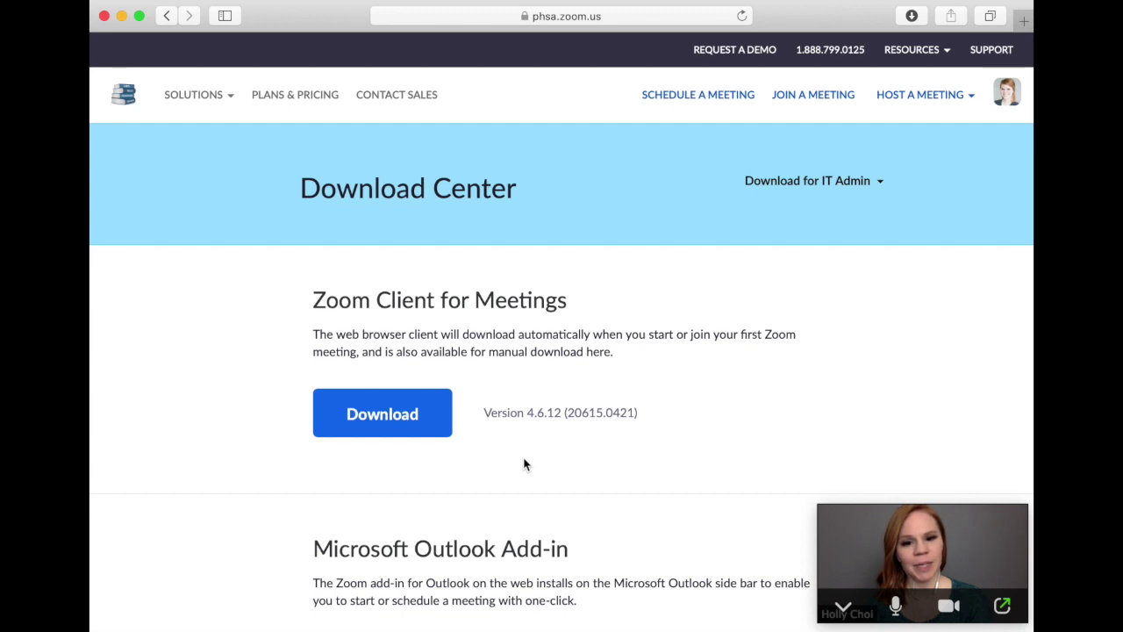
pyautogui.click(406, 434)
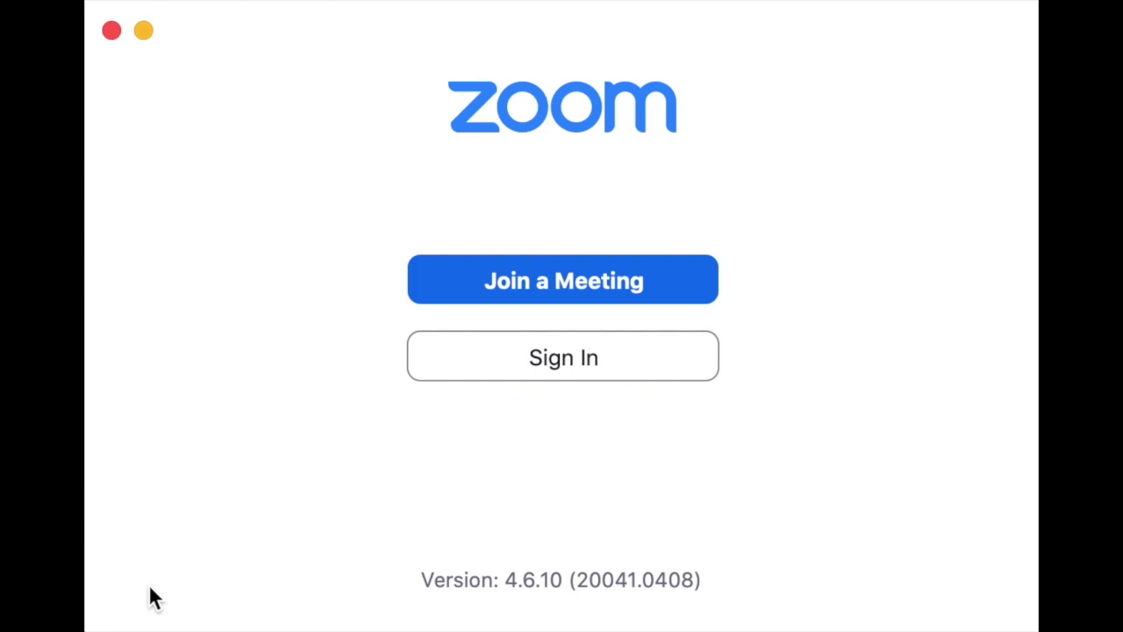
# Sign in to the desktop client with the account e-mail and password.
pyautogui.click(571, 359)
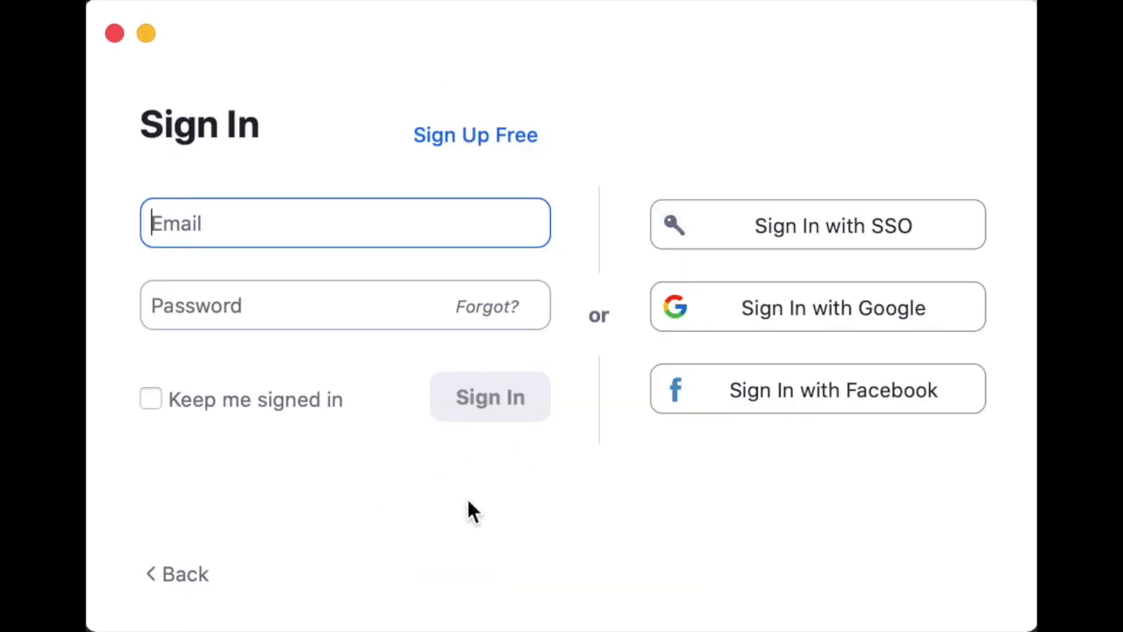
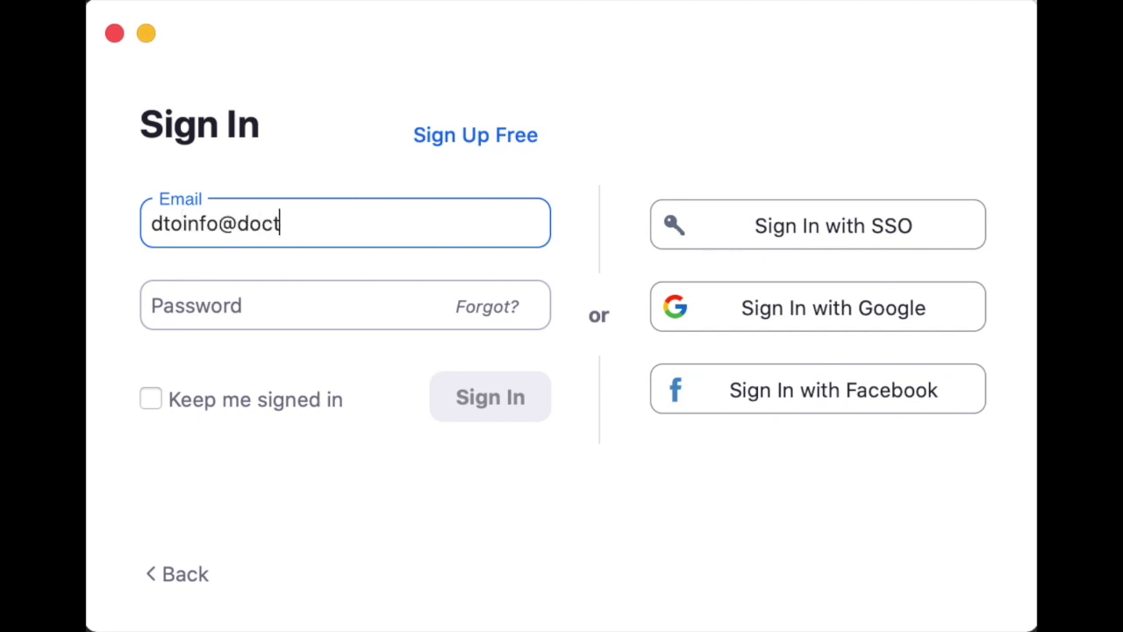
pyautogui.press('Tab')
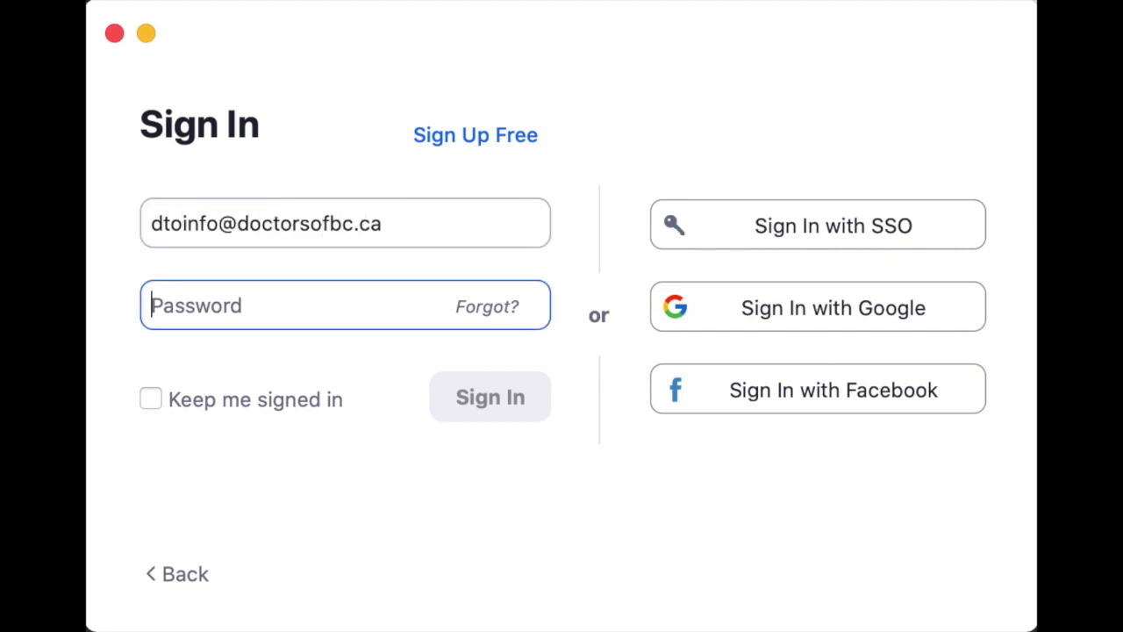
pyautogui.write('•••••••••••')
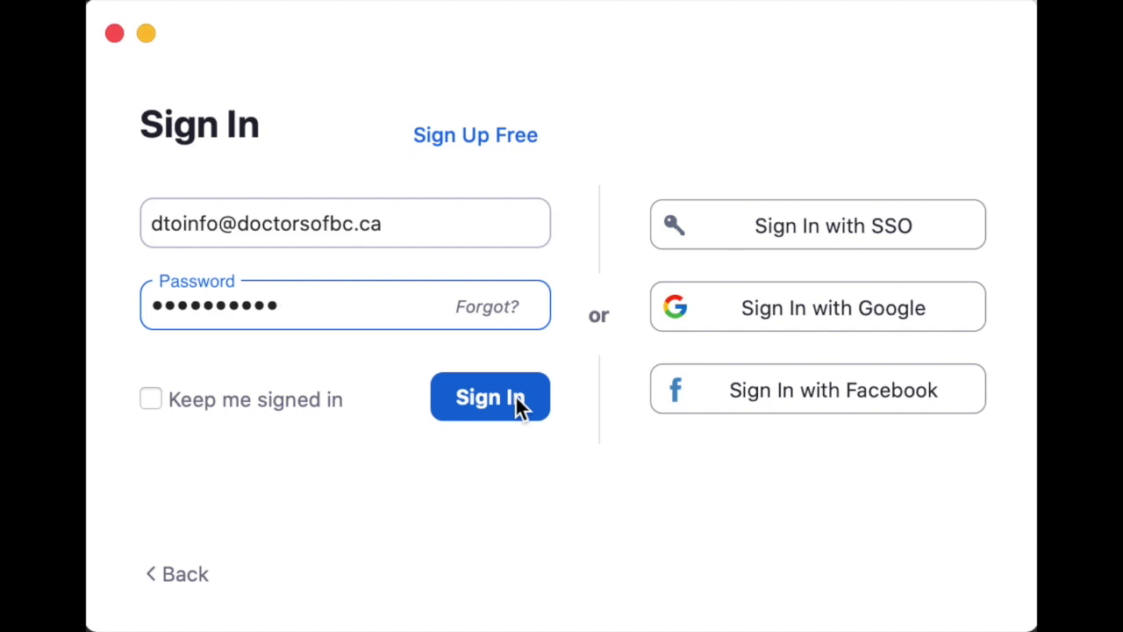
pyautogui.click(518, 404)
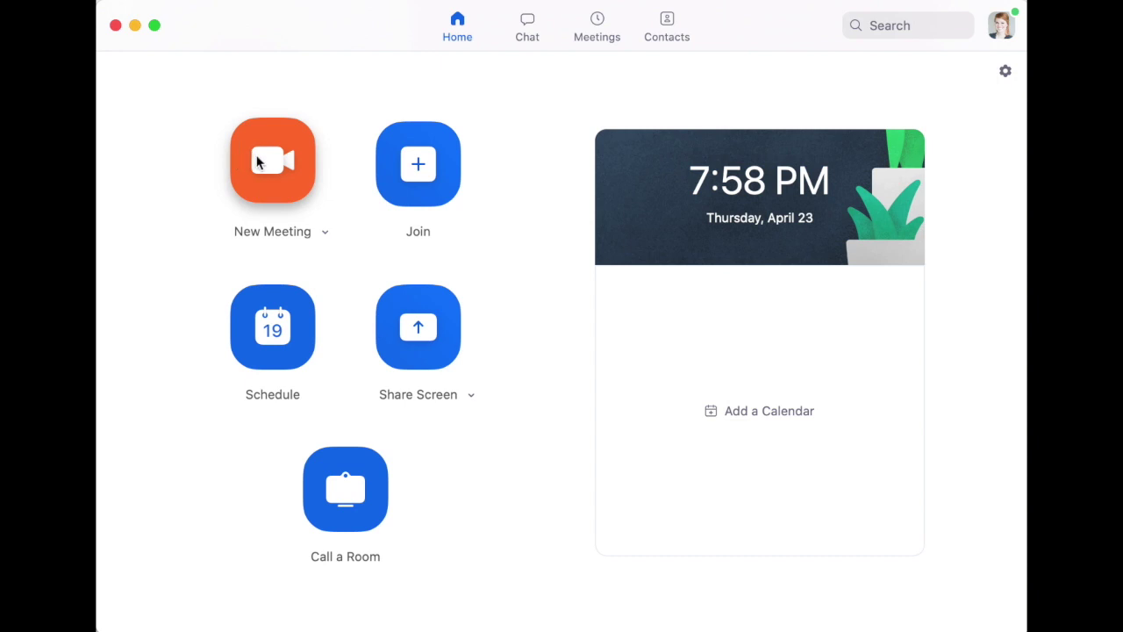
# Start an instant New Meeting from the Home tab.
pyautogui.click(257, 163)
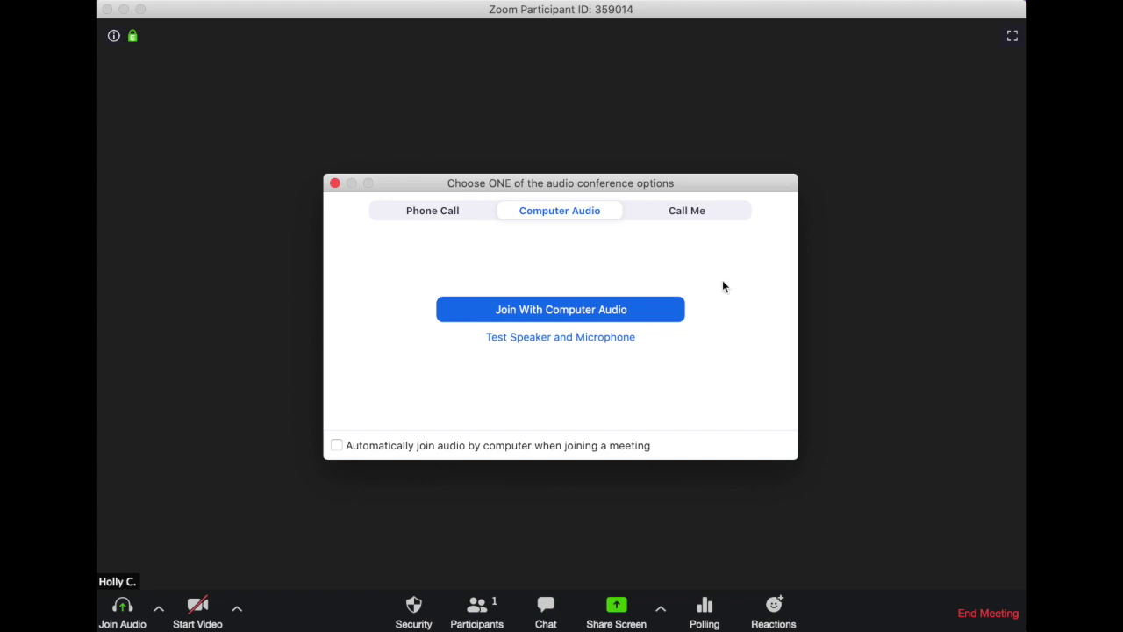
# Join the meeting with computer audio and start the camera video.
pyautogui.click(622, 309)
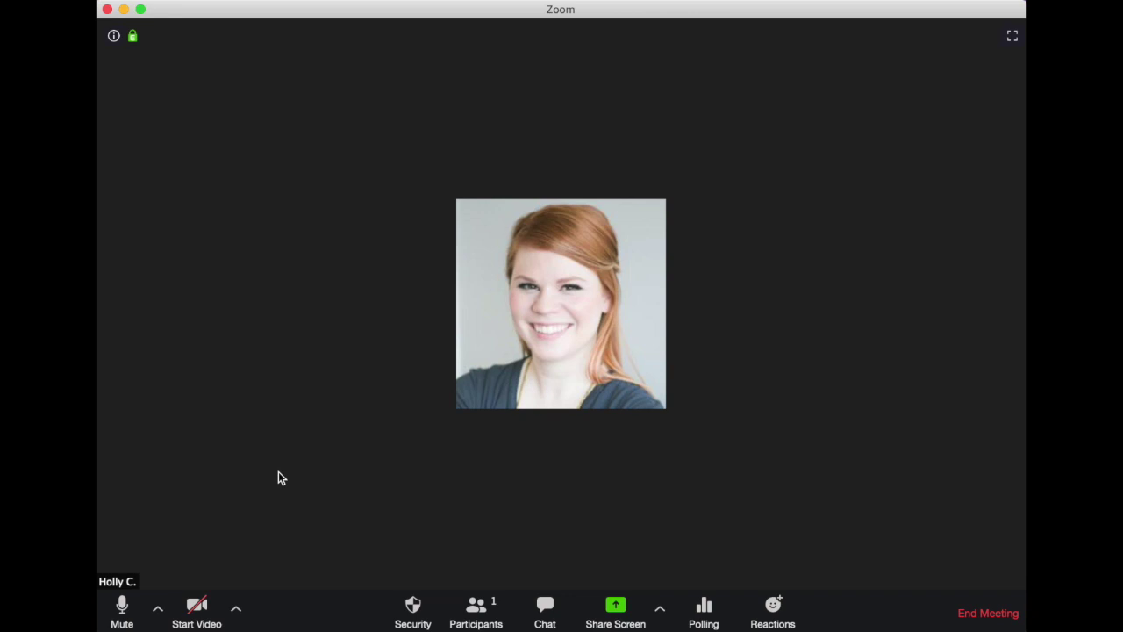
pyautogui.click(197, 609)
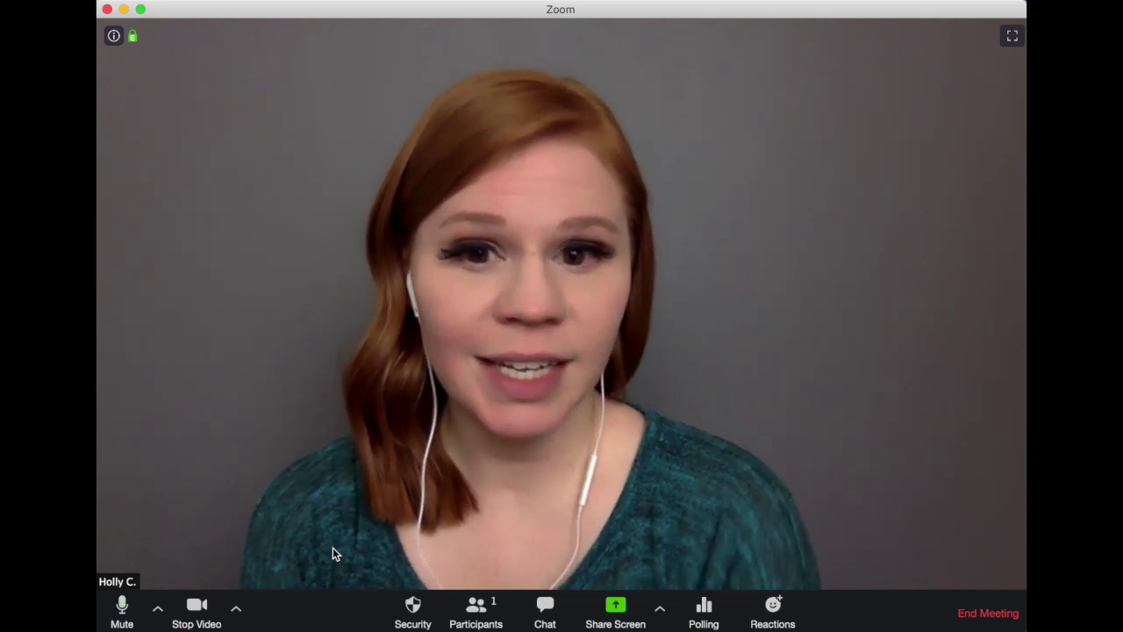
pyautogui.click(158, 609)
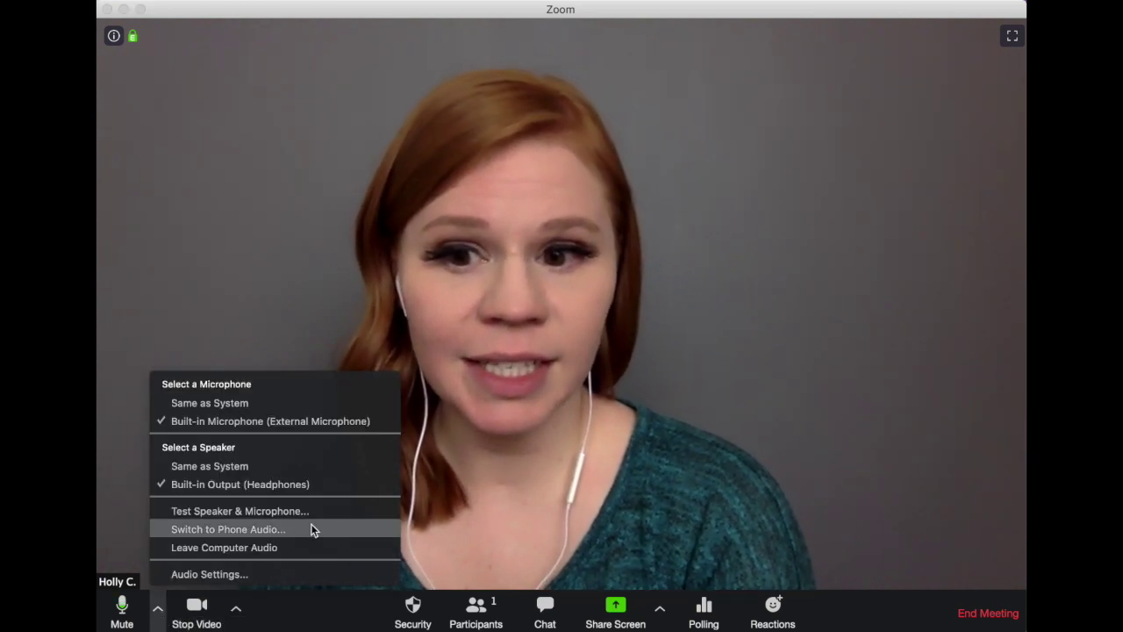